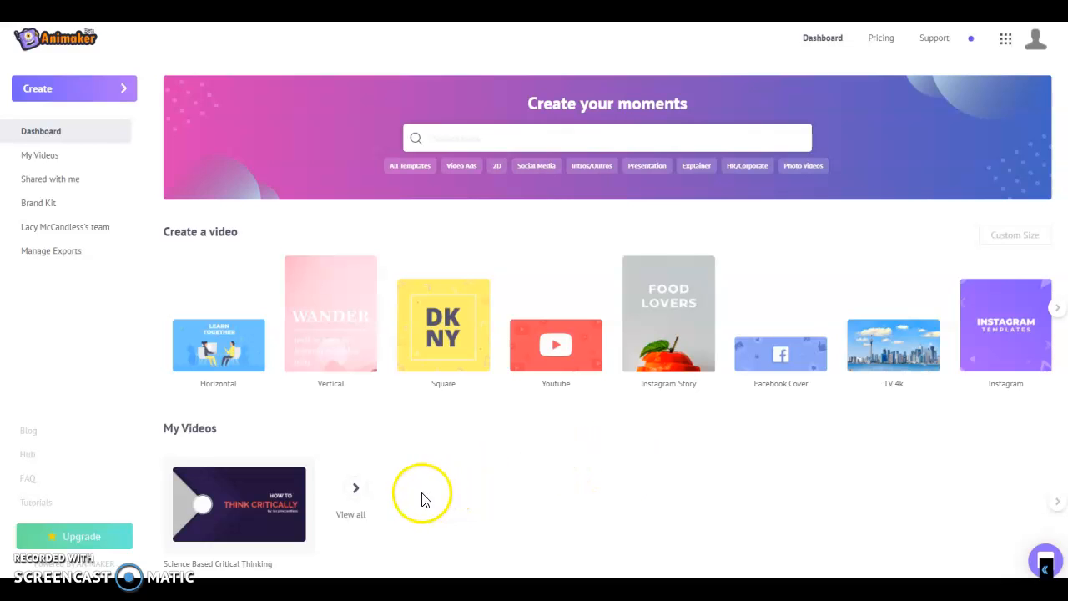
Step: Open the Science Based Critical Thinking project from the My Videos list in the editor
mouse_move(175, 484)
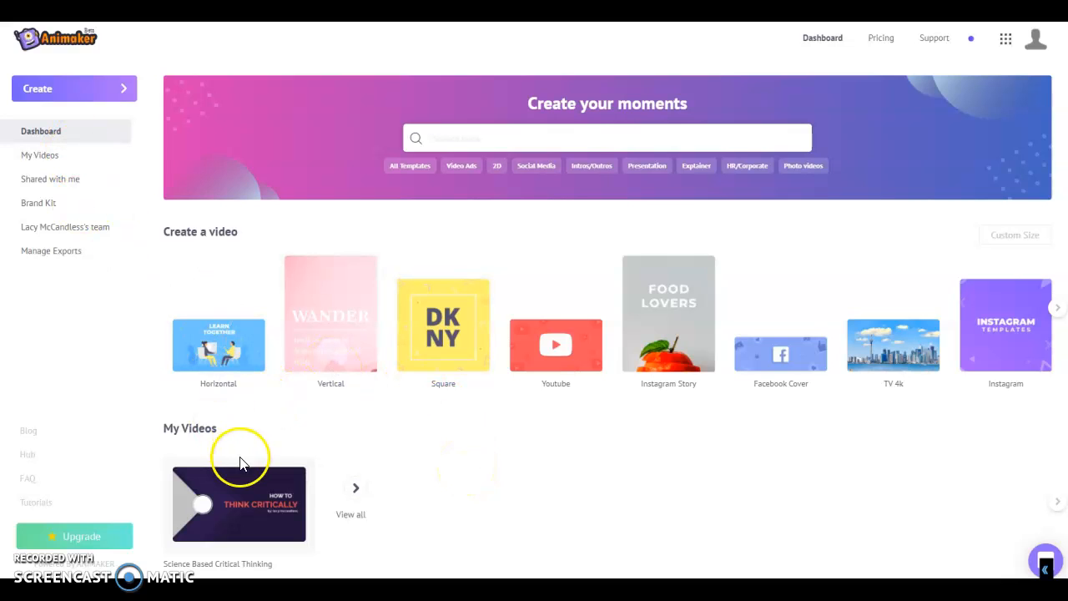
left_click(49, 158)
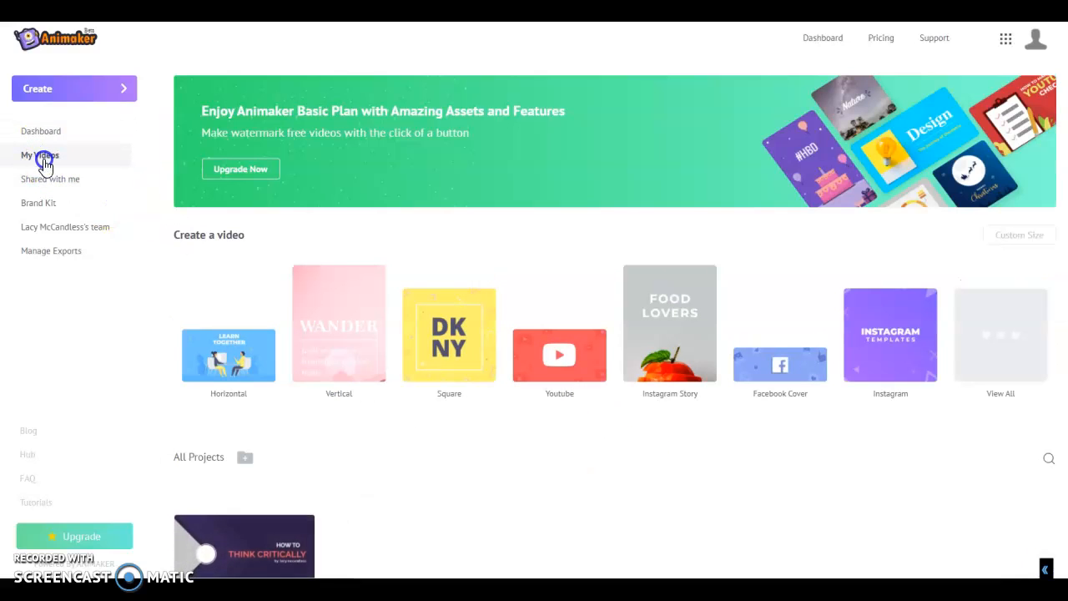
left_click(202, 465)
left_click(201, 460)
left_click(242, 542)
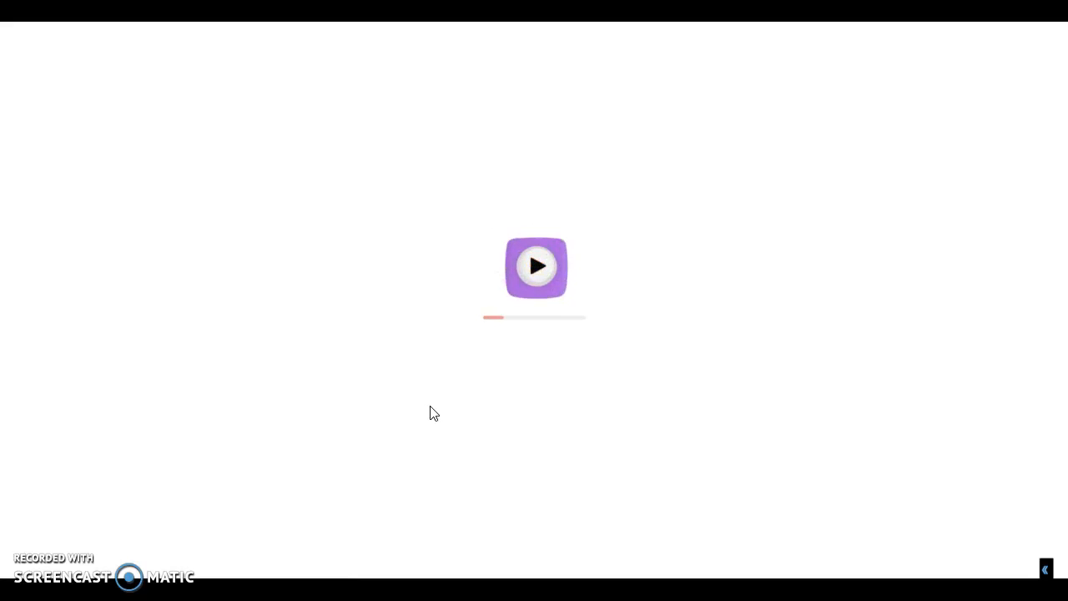
left_click(522, 394)
left_click(53, 43)
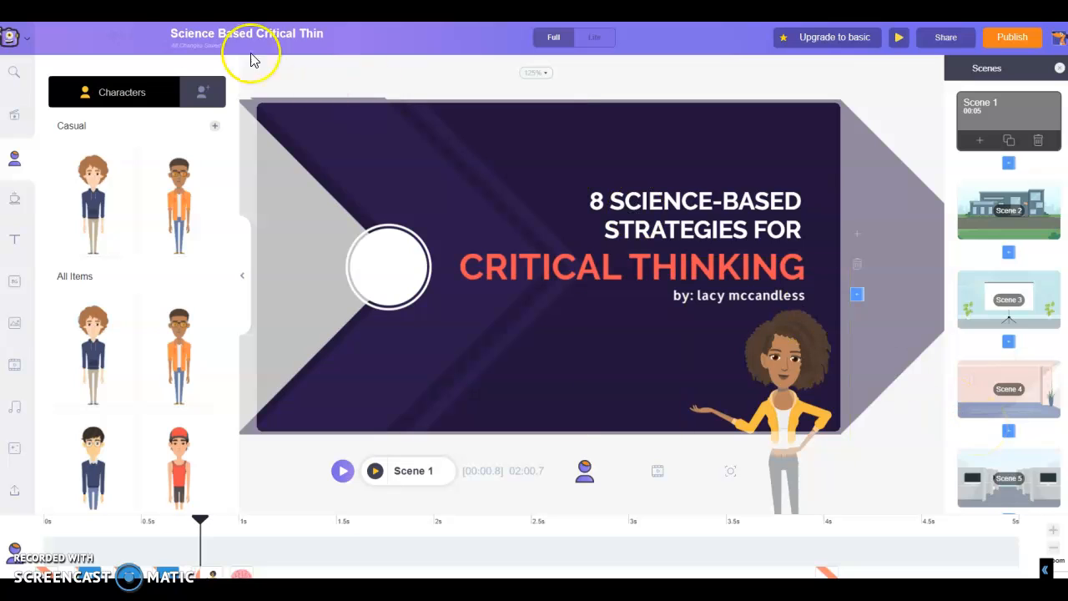
Step: Look through the asset libraries: templates, characters, properties, text, backgrounds, images, videos, music and effects
left_click(14, 122)
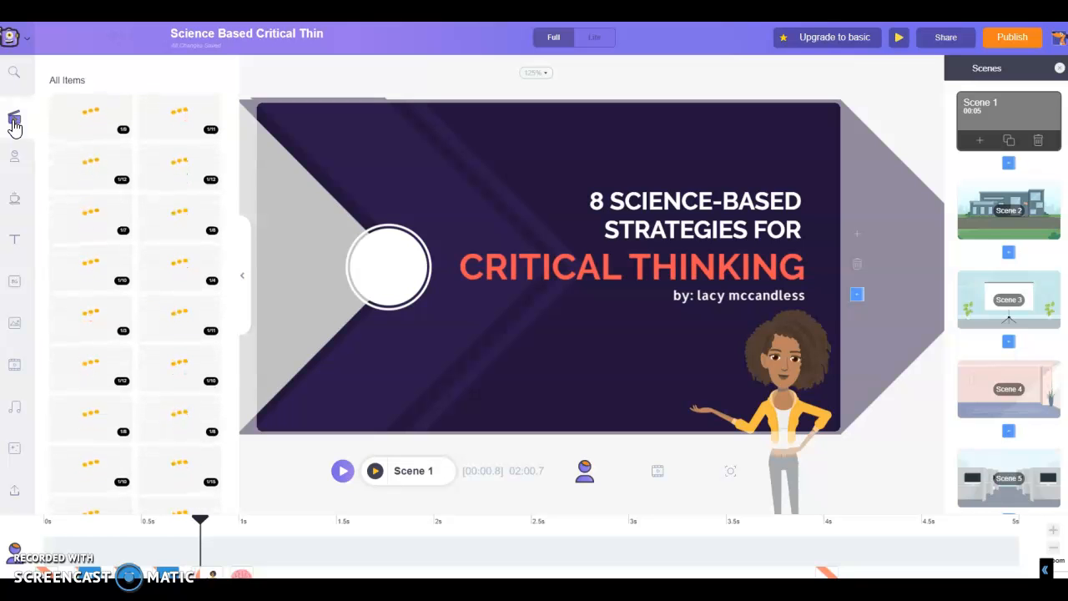
left_click(14, 159)
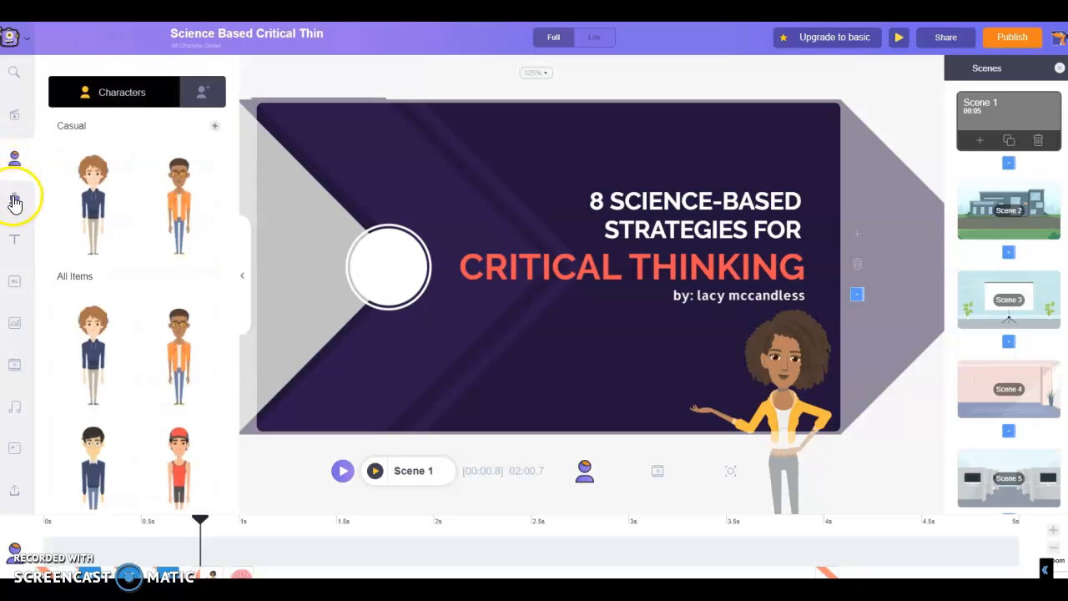
left_click(14, 201)
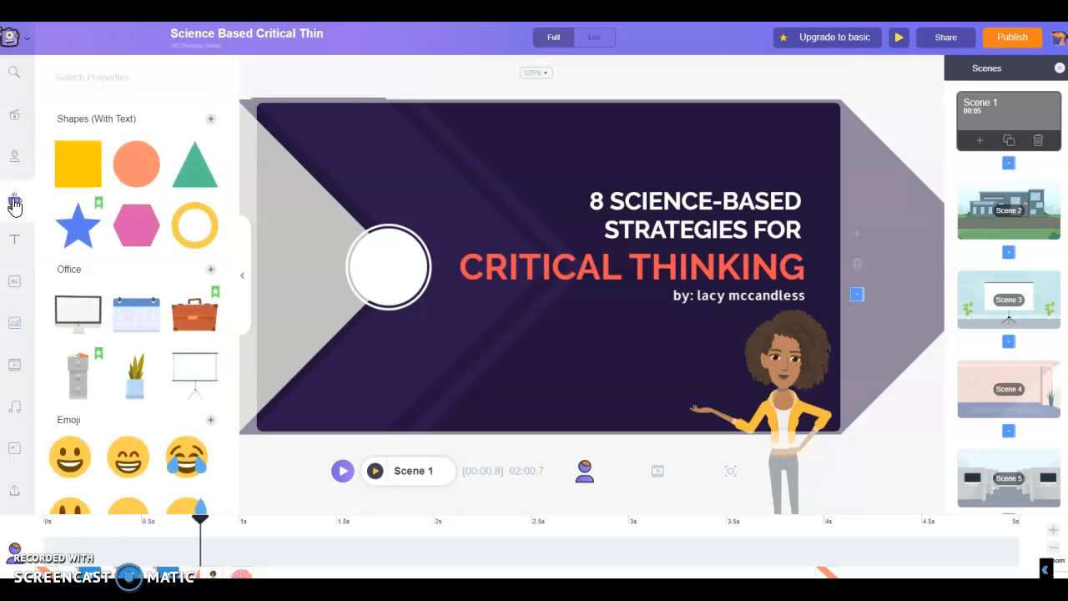
left_click(15, 245)
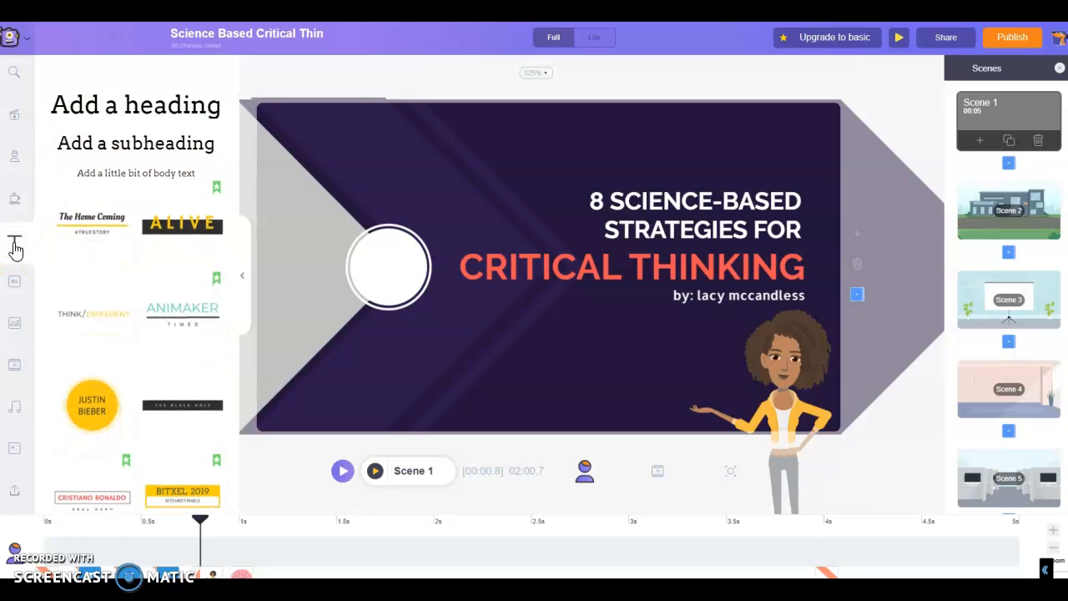
left_click(14, 283)
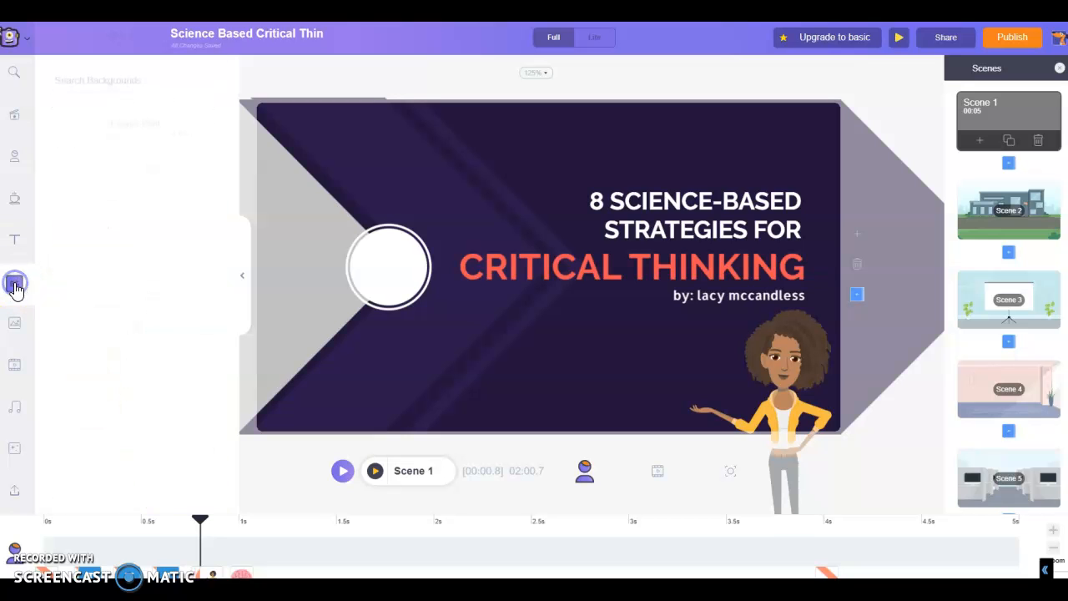
left_click(14, 325)
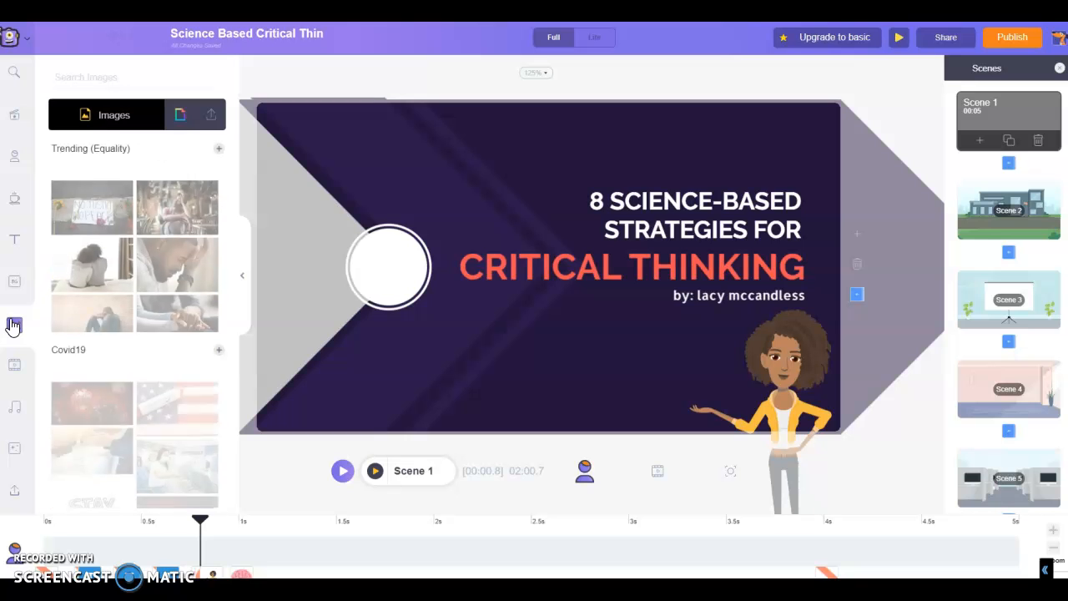
left_click(14, 368)
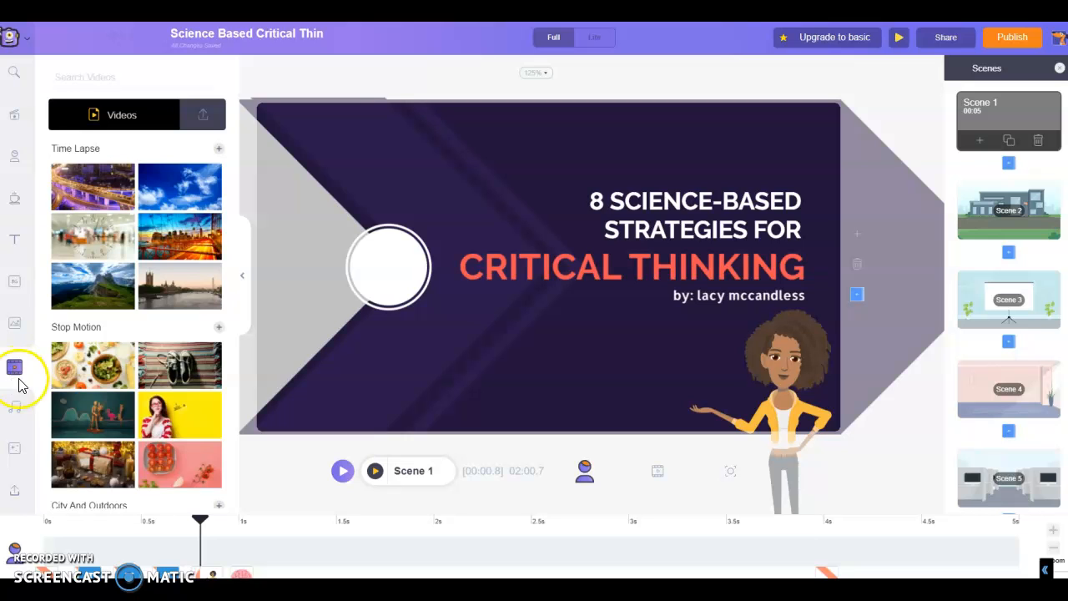
left_click(17, 412)
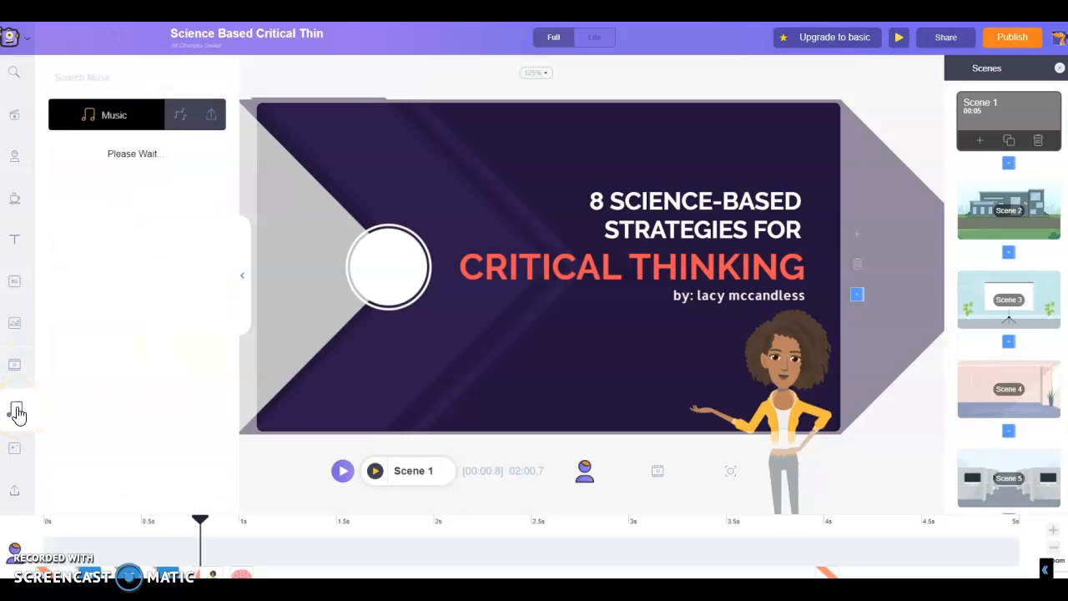
left_click(12, 452)
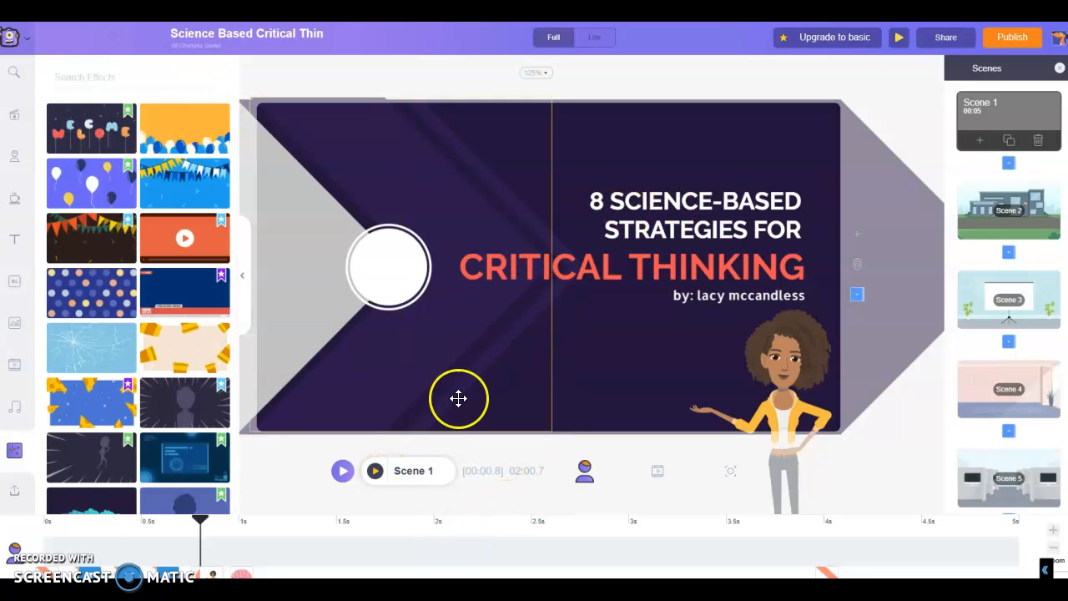
Step: Play the previews of scene 1 and scene 2, stopping the scene 2 playback near its end
left_click(375, 470)
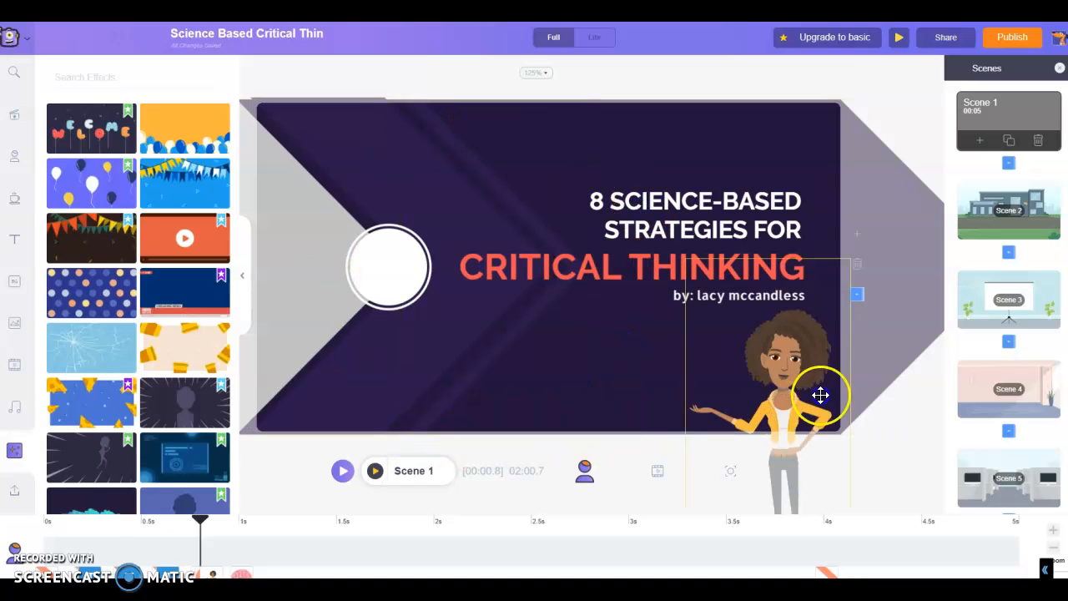
left_click(1014, 201)
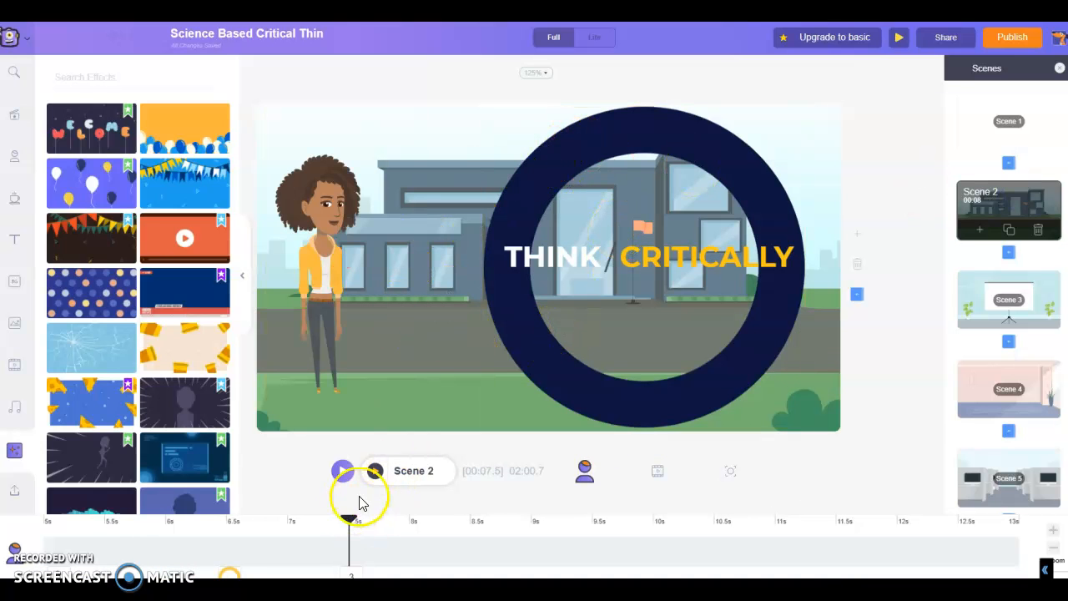
left_click(375, 473)
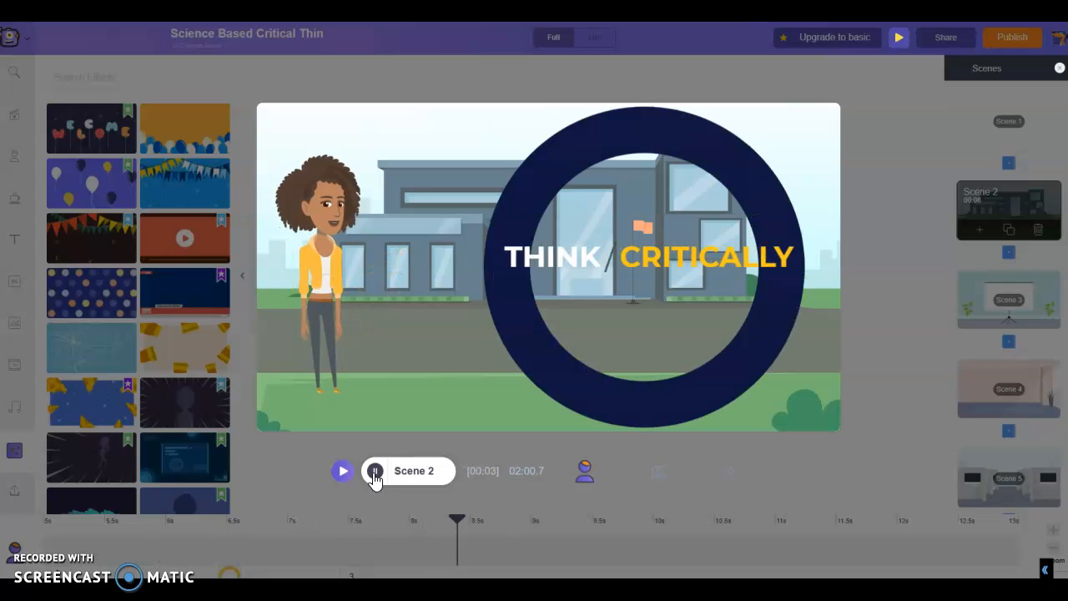
left_click(395, 469)
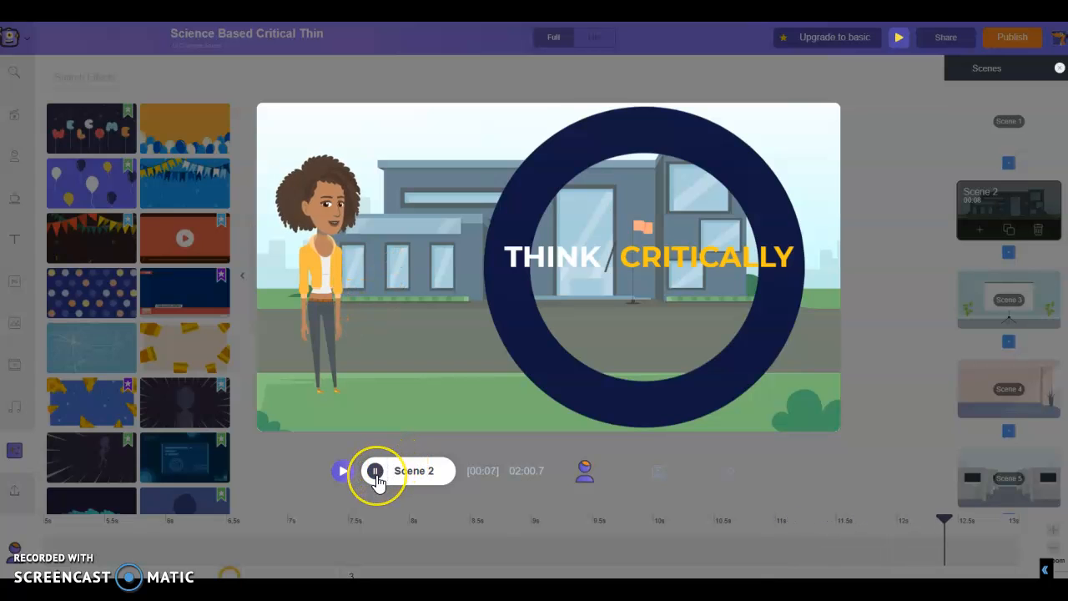
left_click(375, 471)
left_click(355, 289)
left_click(507, 378)
left_click(320, 216)
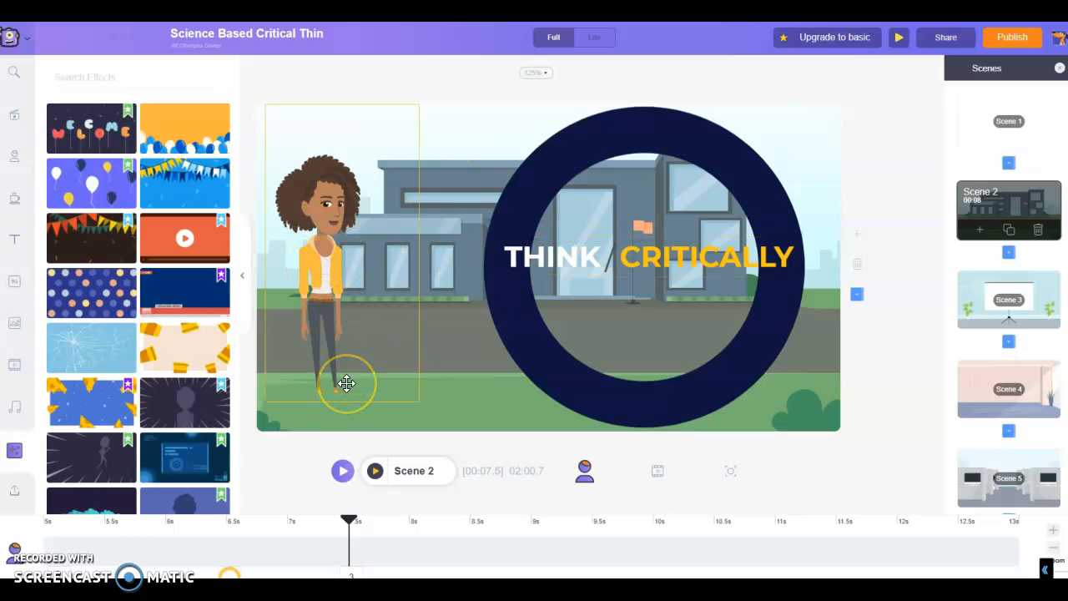
left_click(632, 401)
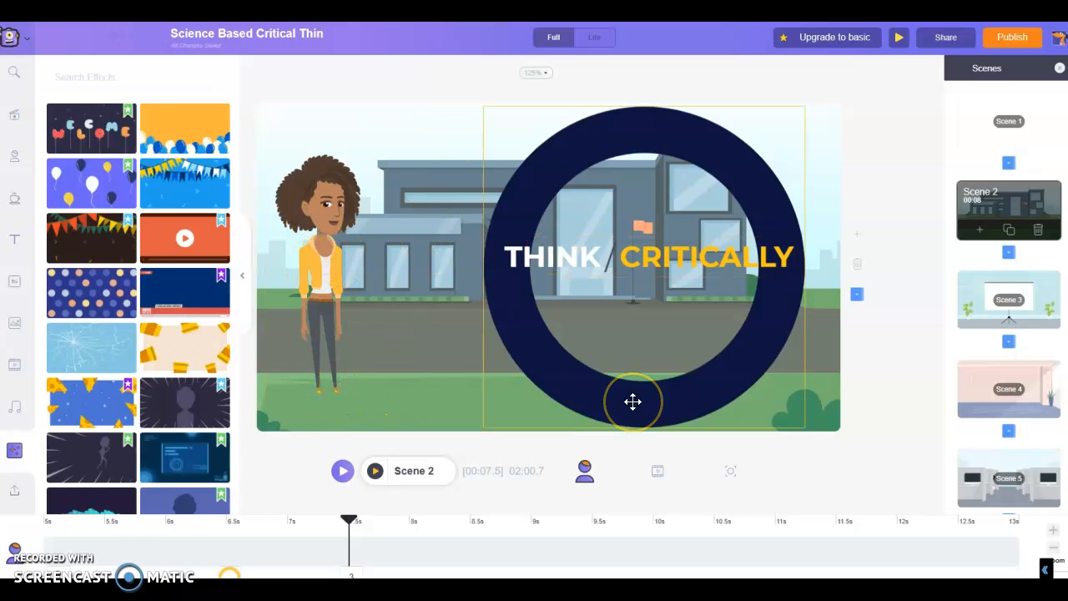
left_click(390, 347)
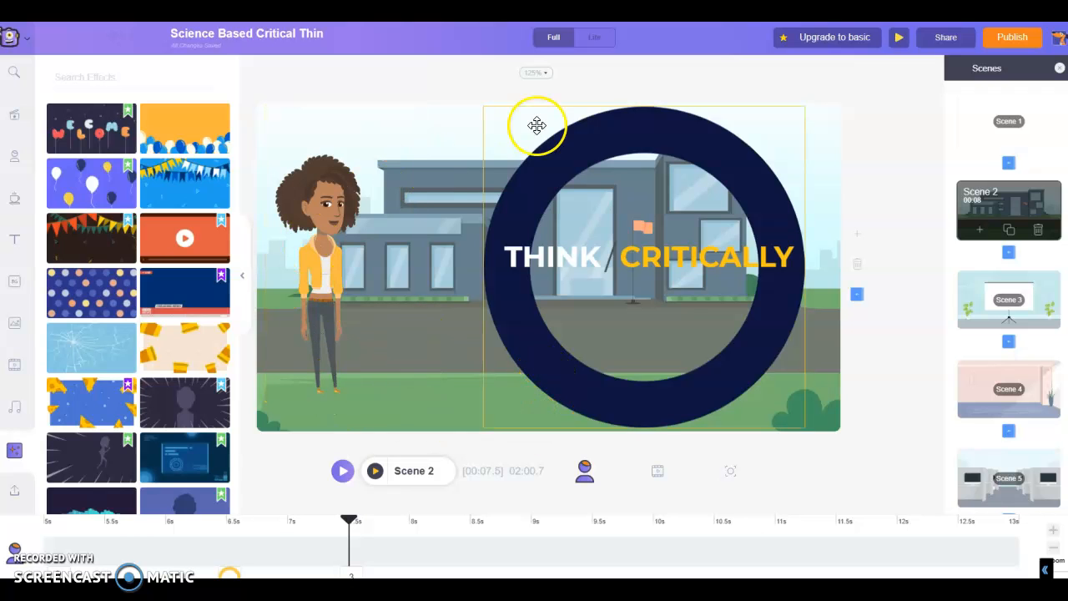
Step: Review the ready-made templates and the stock video library
left_click(16, 118)
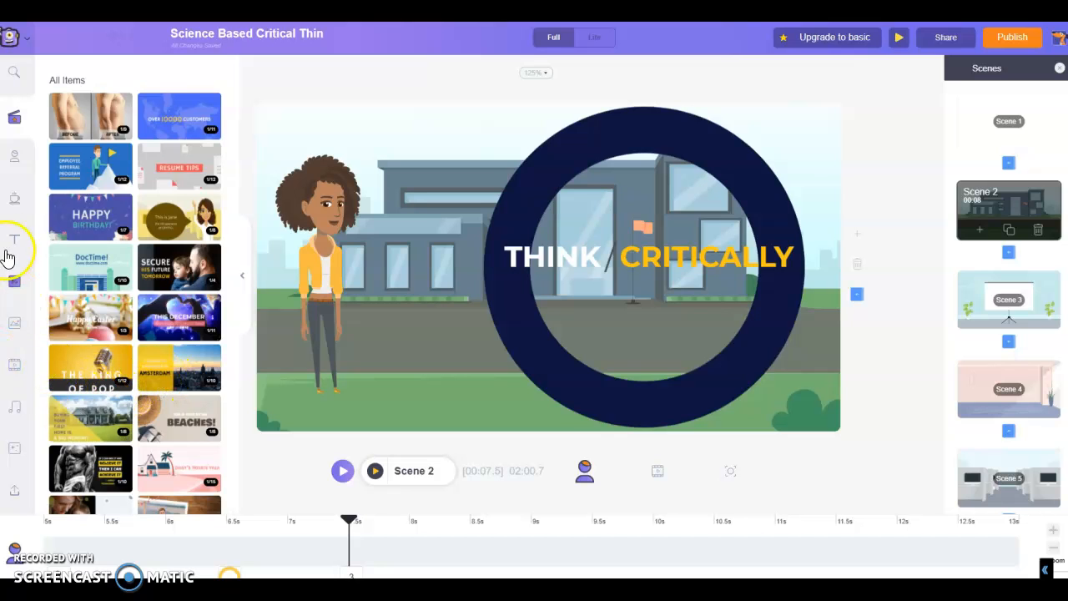
left_click(17, 368)
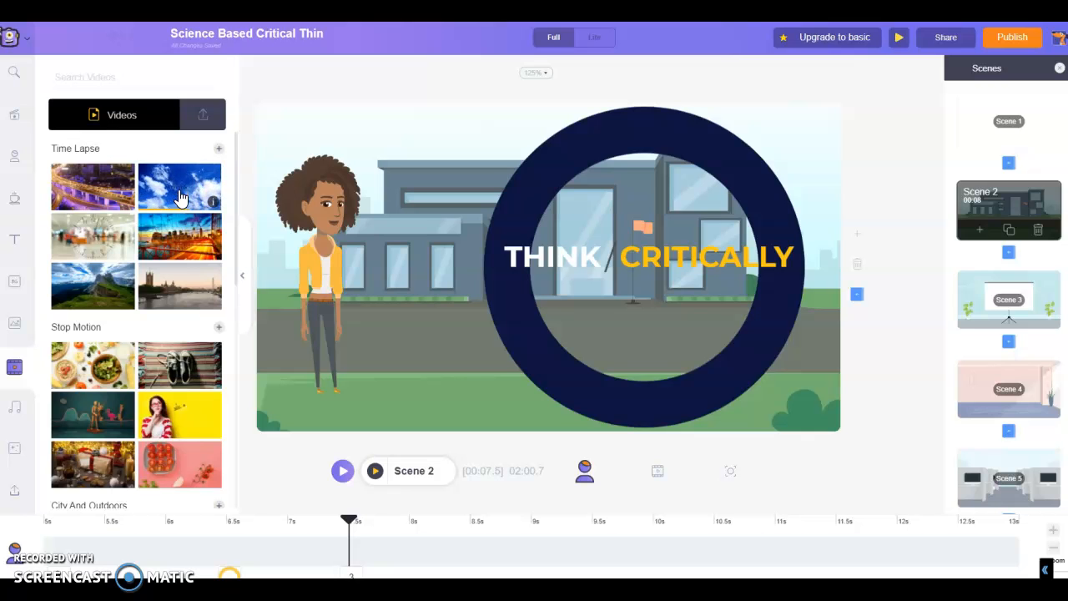
left_click(969, 149)
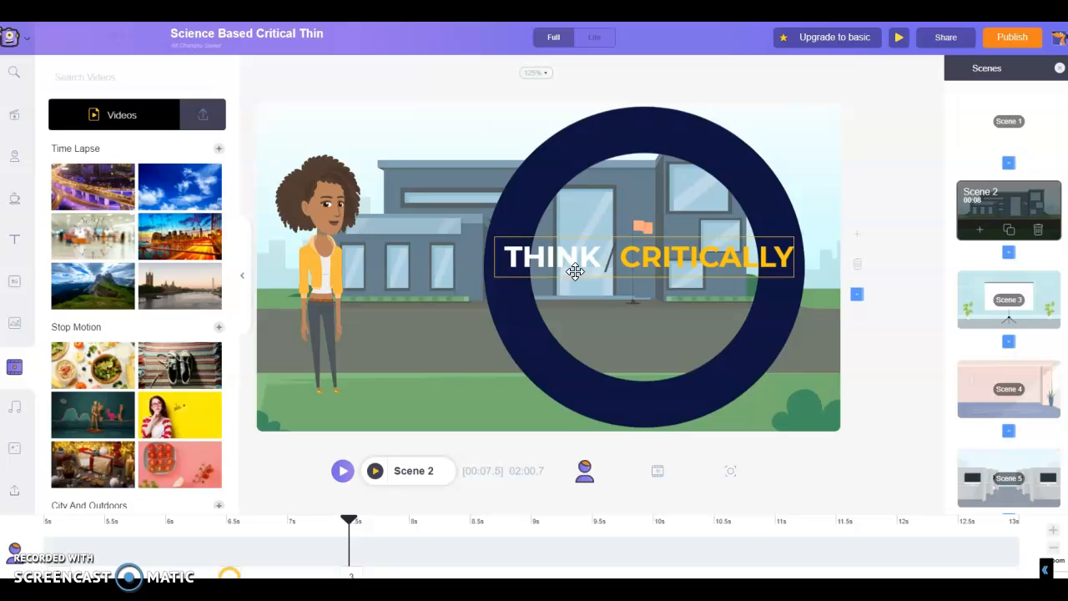
left_click(710, 108)
left_click(735, 71)
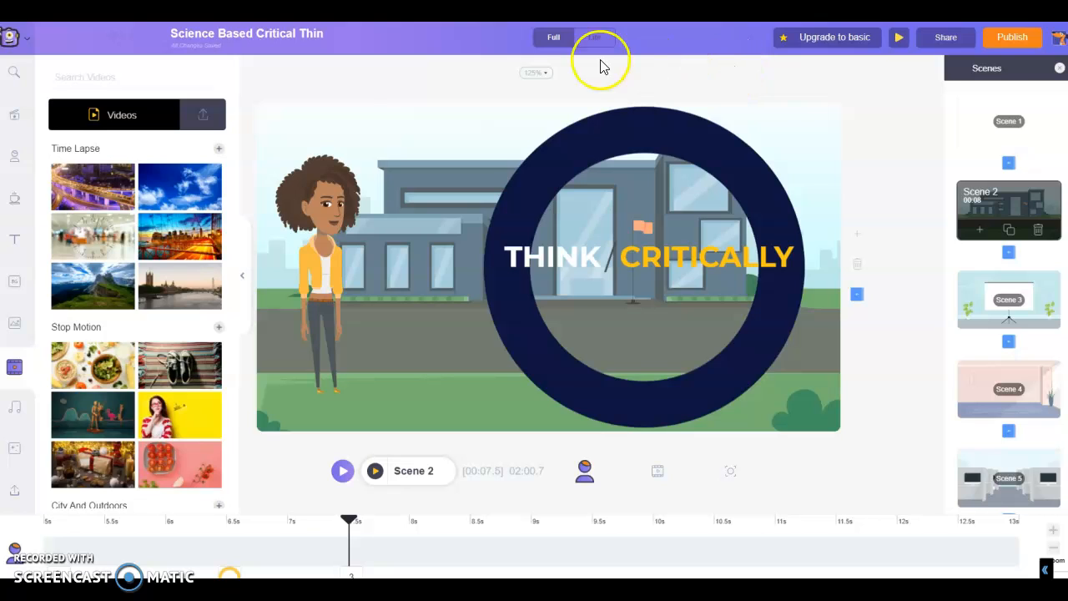